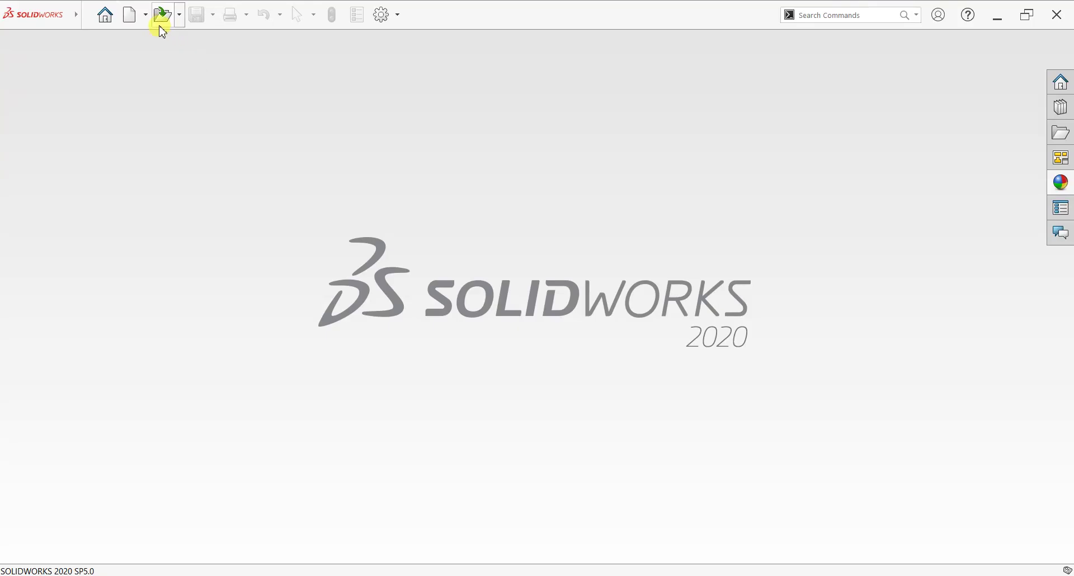
# Create a new blank part document.
pyautogui.click(147, 17)
pyautogui.click(144, 37)
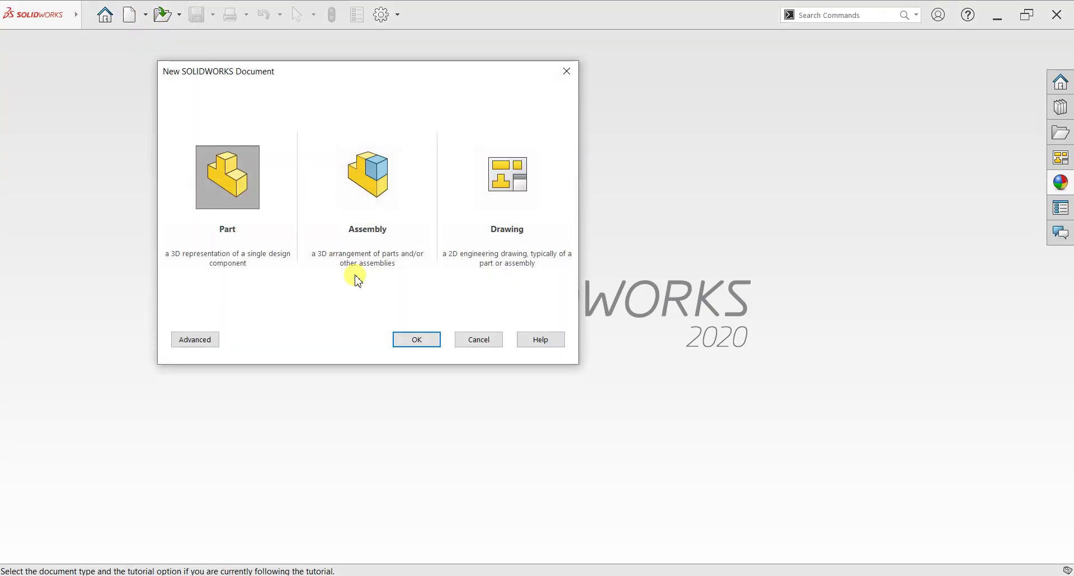
pyautogui.click(411, 338)
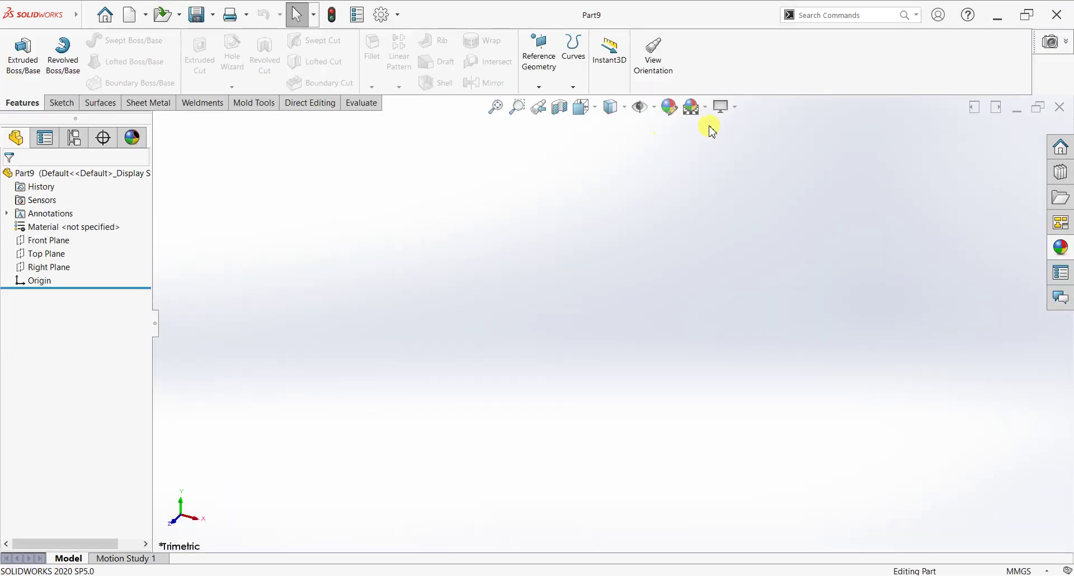
# Set the viewport background scene to Plain White.
pyautogui.click(705, 107)
pyautogui.click(712, 139)
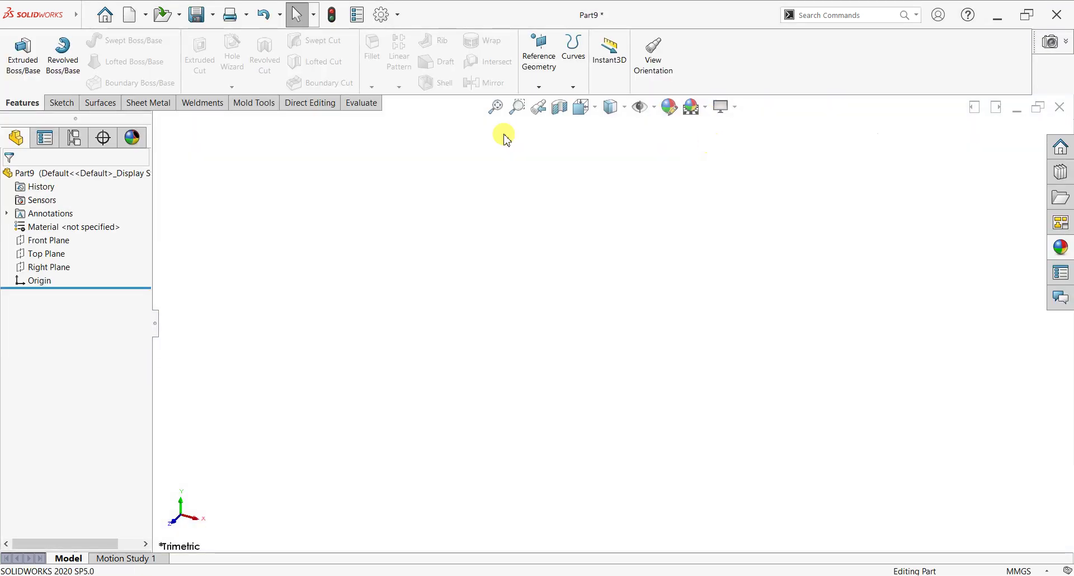
pyautogui.click(62, 103)
# Draw a center rectangle from the origin on the Top Plane.
pyautogui.click(16, 56)
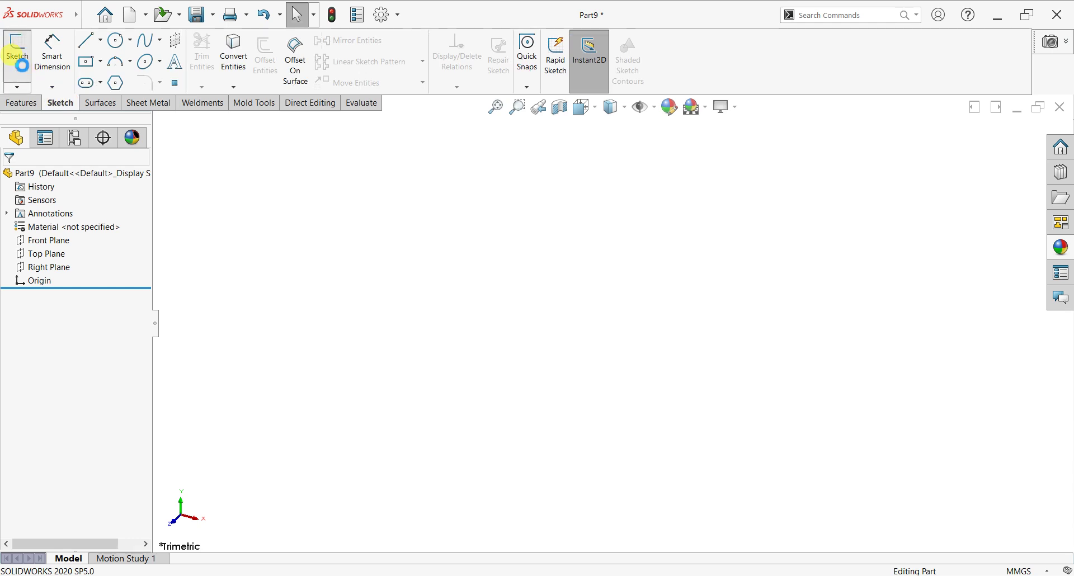
pyautogui.click(414, 305)
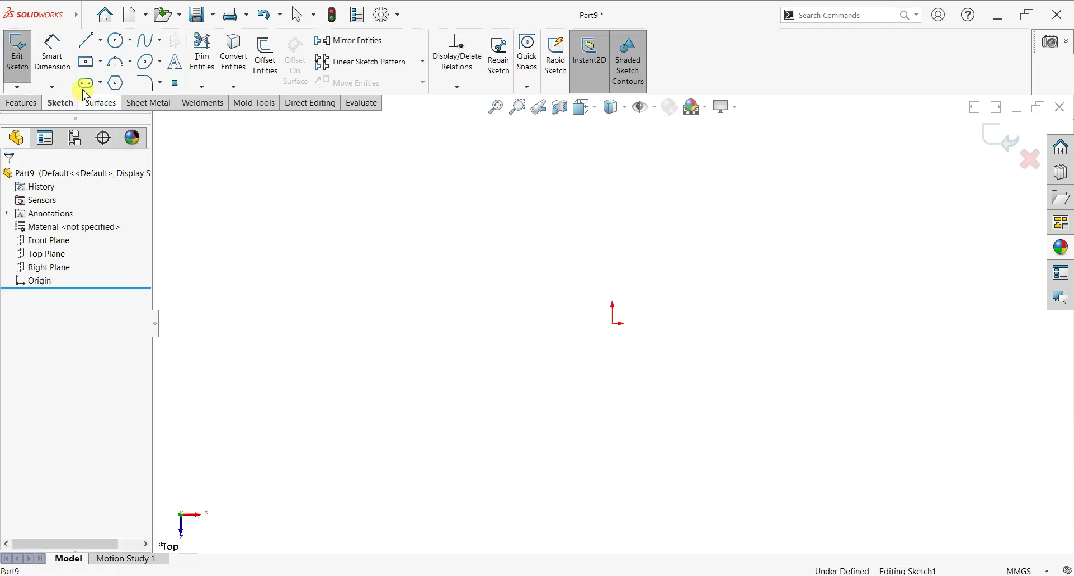
pyautogui.click(613, 323)
pyautogui.click(726, 460)
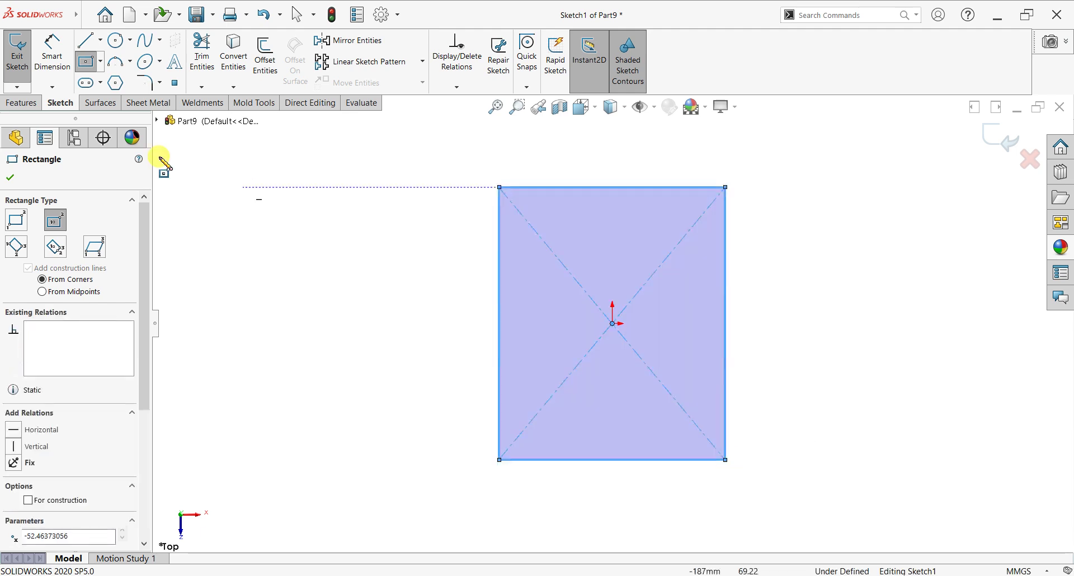
# Dimension the rectangle's width and height to 150 mm each, fully defining Sketch1.
pyautogui.click(52, 53)
pyautogui.click(598, 189)
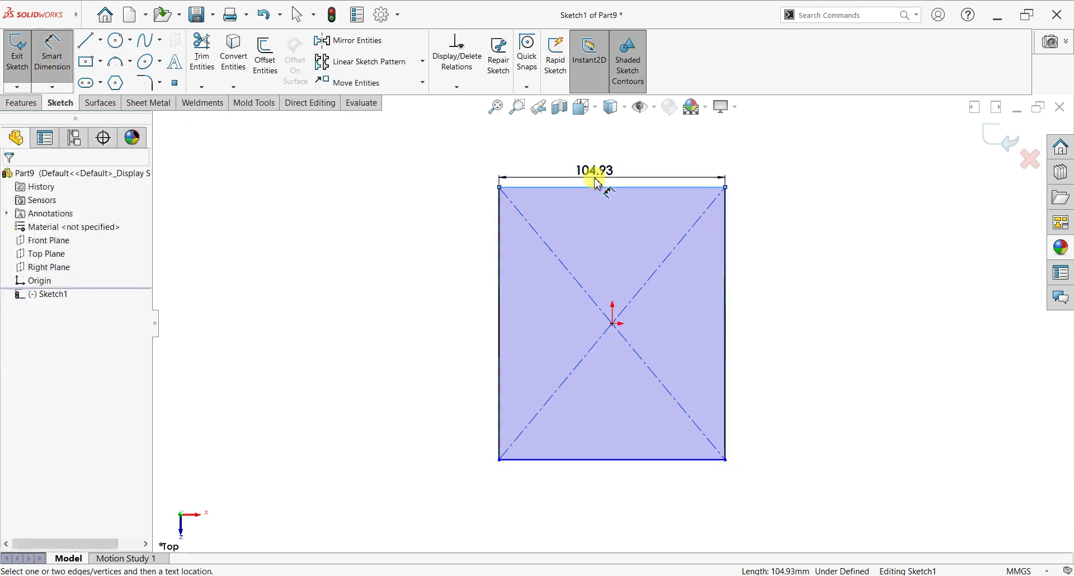
pyautogui.click(596, 180)
pyautogui.write('1')
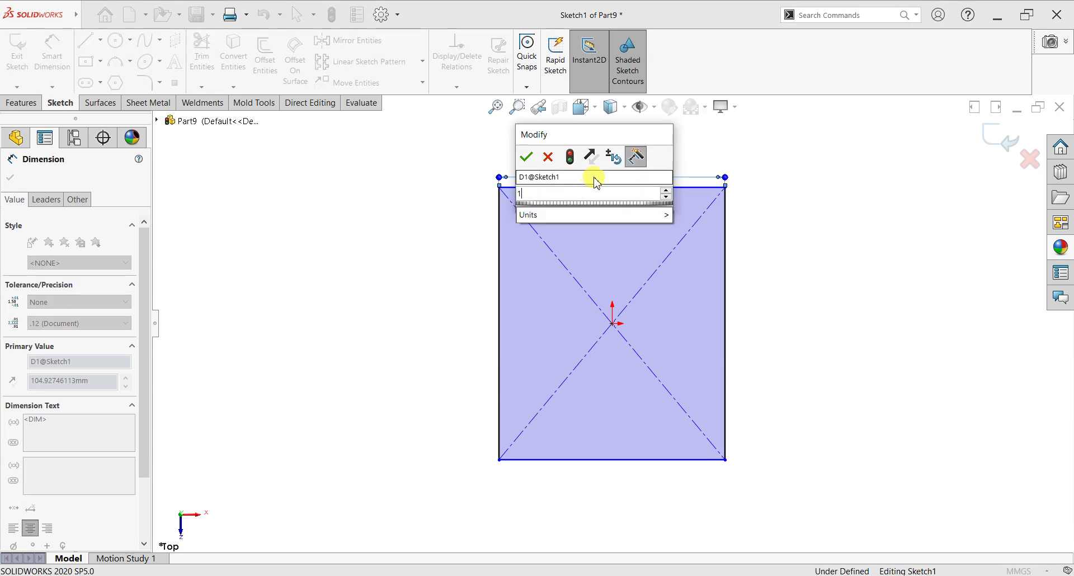
pyautogui.write('50')
pyautogui.press('Return')
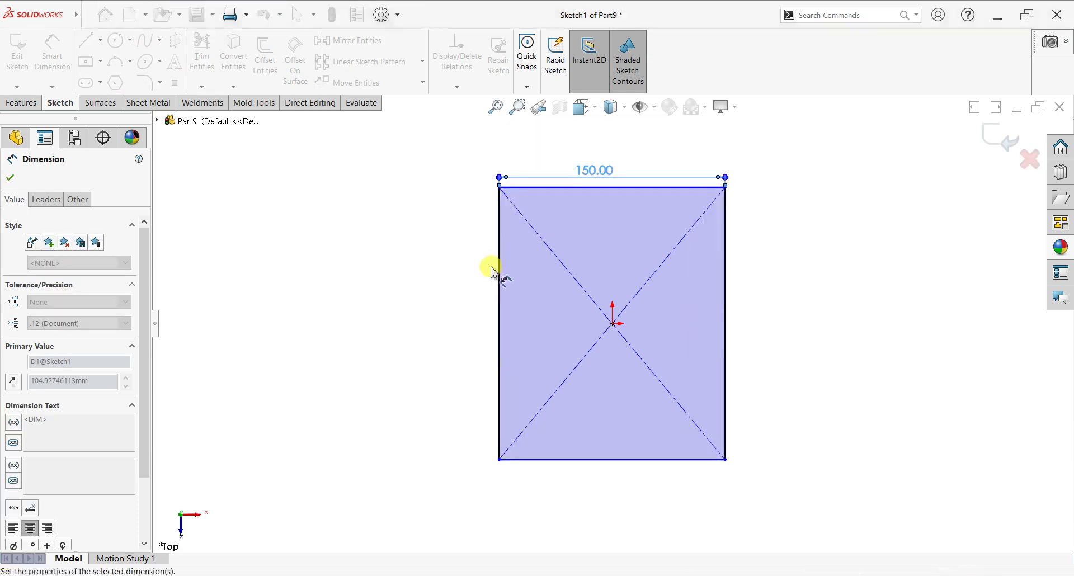
pyautogui.click(458, 303)
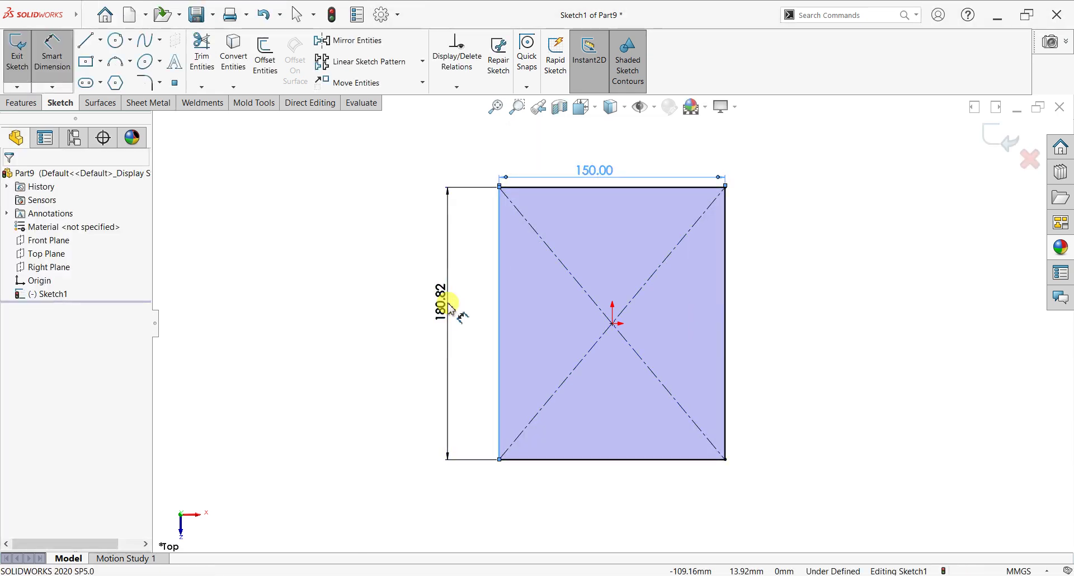
pyautogui.click(450, 307)
pyautogui.write('150')
pyautogui.press('Return')
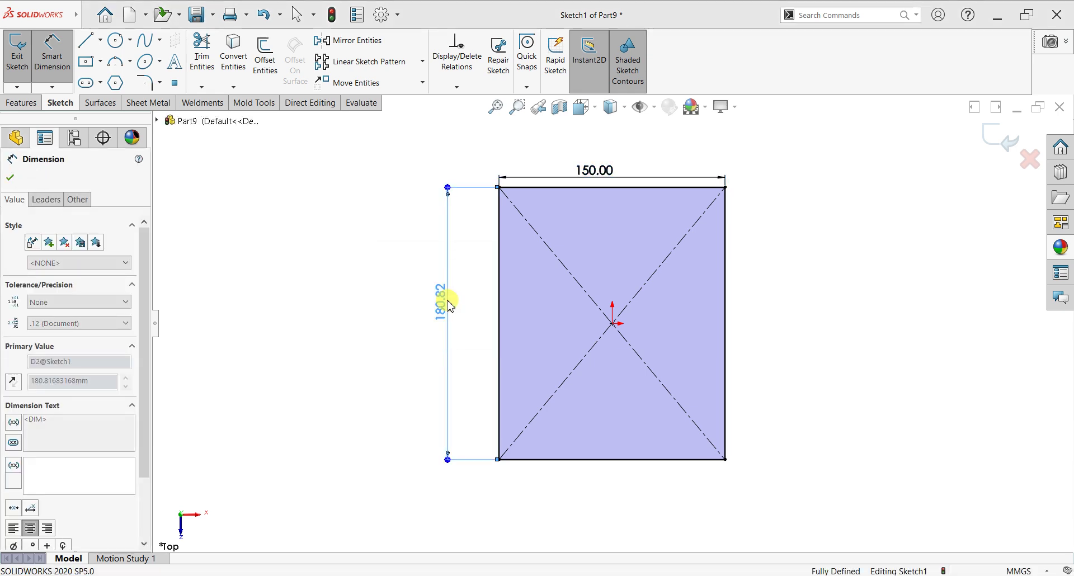
pyautogui.click(11, 177)
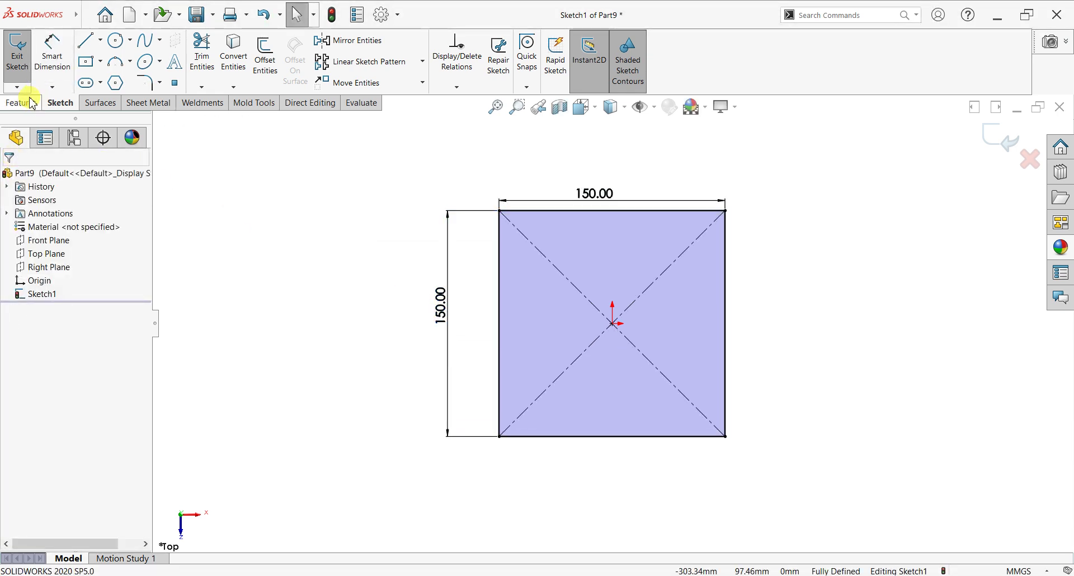
pyautogui.click(23, 103)
# Extrude the square sketch 10 mm Blind into Boss-Extrude1.
pyautogui.click(31, 74)
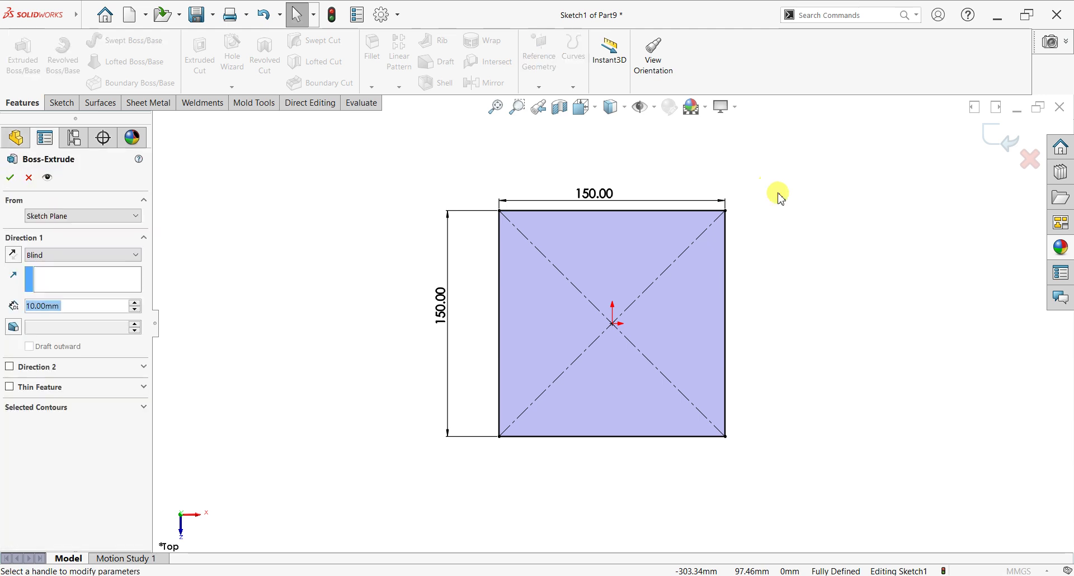
pyautogui.press('Return')
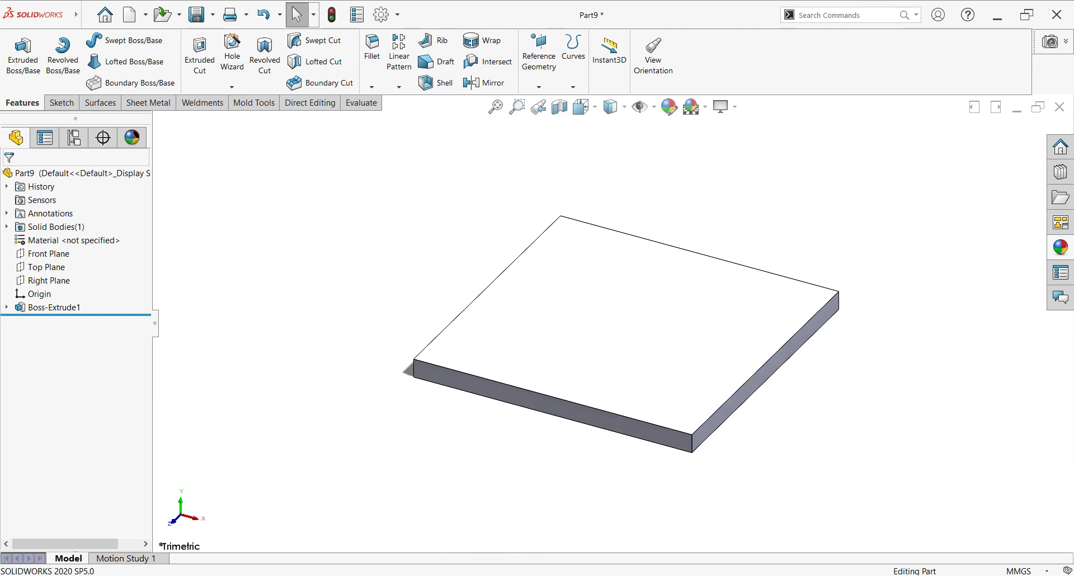
pyautogui.hotkey('alt', 'Tab')
# Drop mo-2-2.jpg onto the plate, applying it to the top face only.
pyautogui.moveTo(1033, 330); pyautogui.dragTo(618, 575)
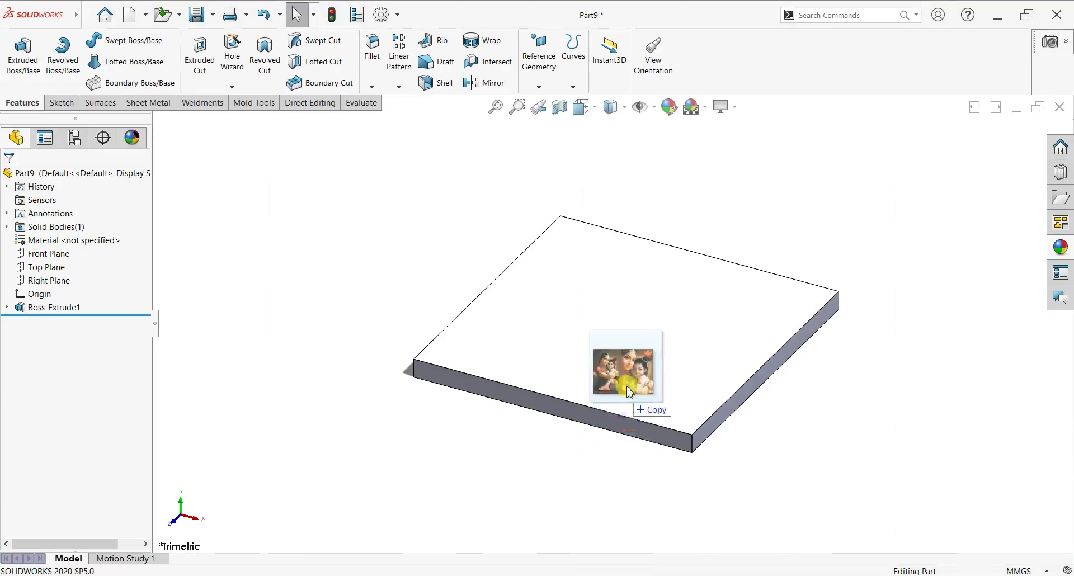
pyautogui.moveTo(618, 575); pyautogui.dragTo(630, 341)
pyautogui.click(621, 343)
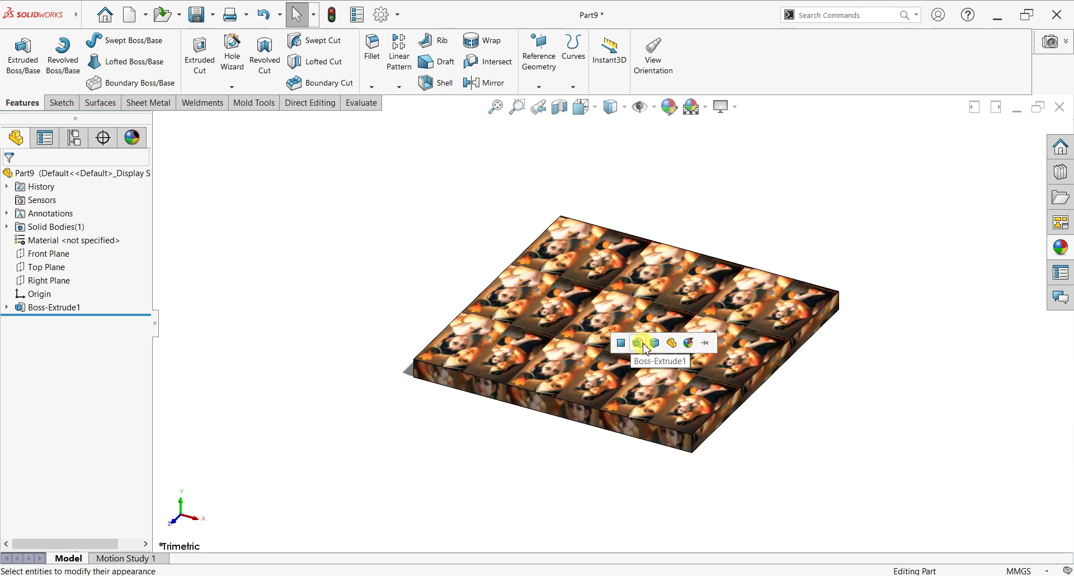
pyautogui.click(630, 343)
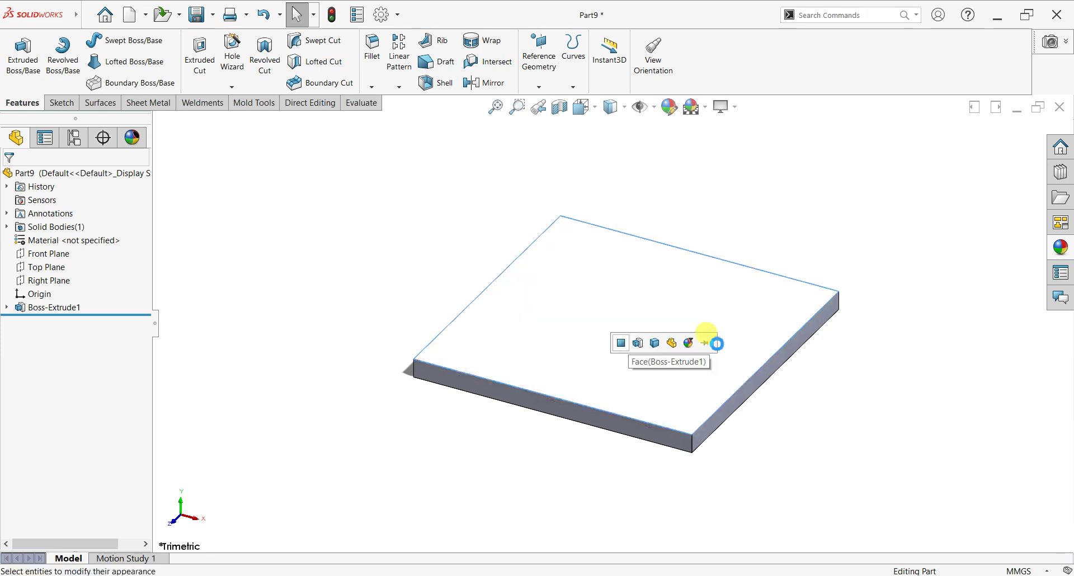
pyautogui.moveTo(908, 343)
pyautogui.mouseDown(button='middle')
pyautogui.moveTo(983, 222)
pyautogui.moveTo(1012, 283)
pyautogui.moveTo(1009, 247)
pyautogui.moveTo(1064, 296)
pyautogui.moveTo(1066, 307)
pyautogui.moveTo(1044, 318)
pyautogui.mouseUp(button='middle')
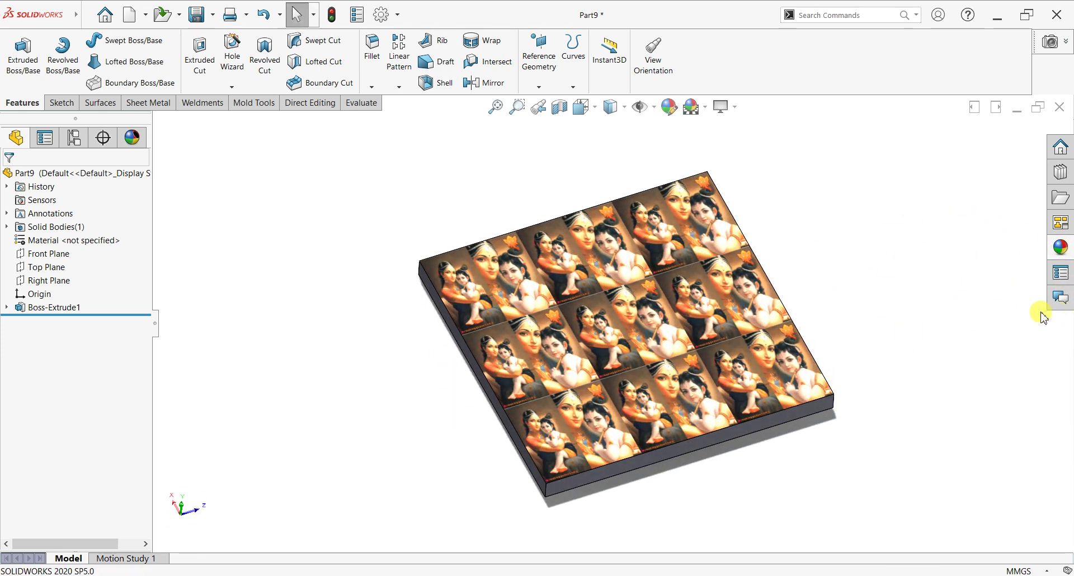
pyautogui.scroll(-2, 908, 285)
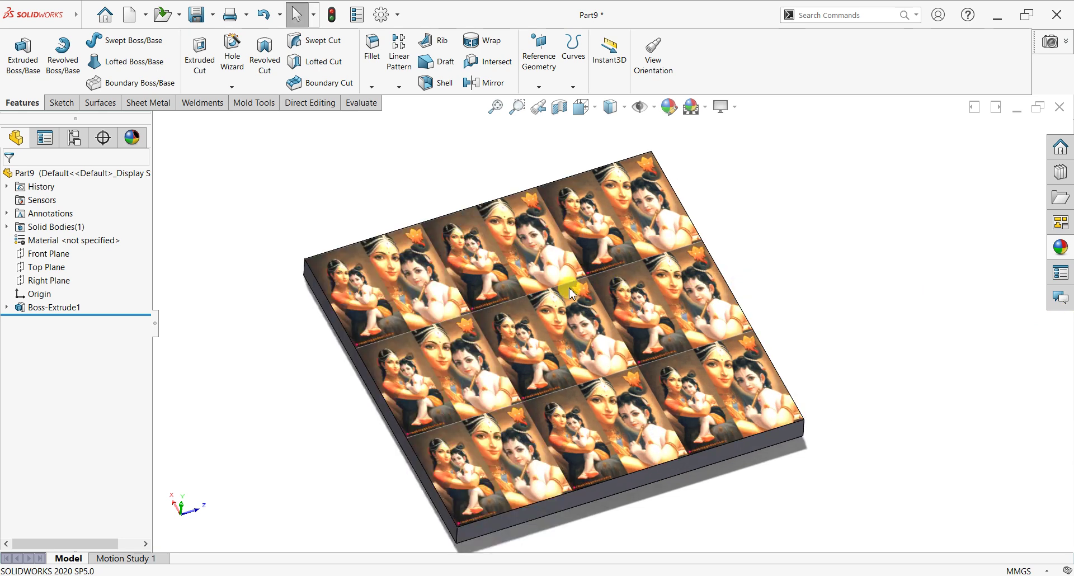
# Open the top face's image appearance for editing.
pyautogui.rightClick(513, 283)
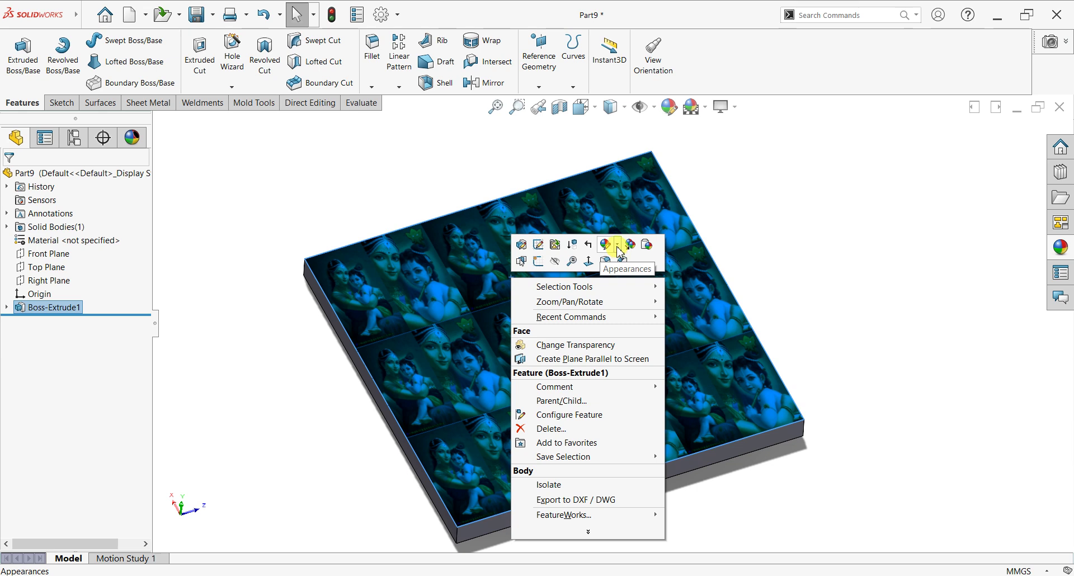
pyautogui.click(618, 247)
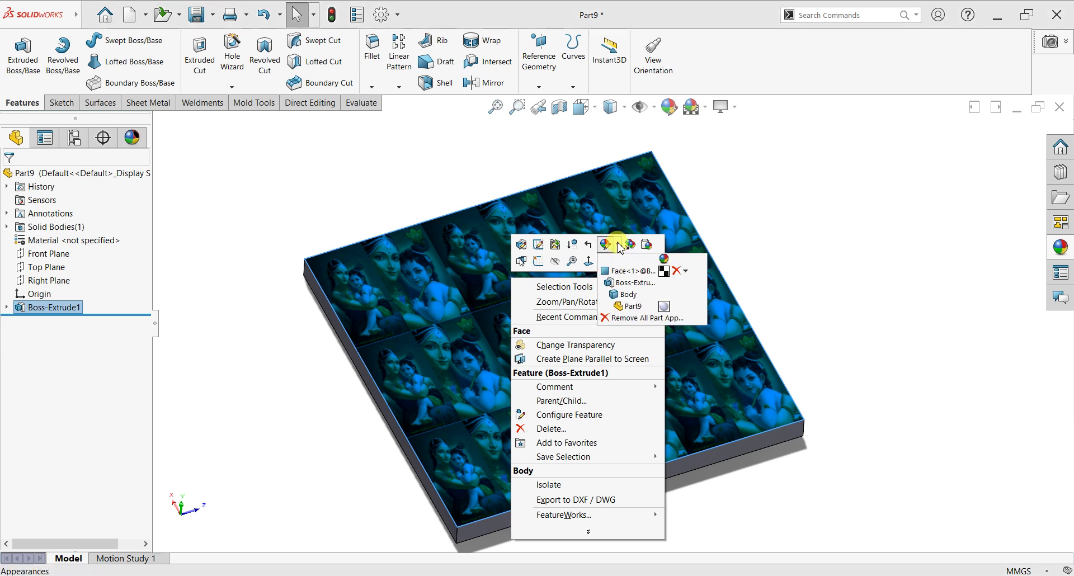
pyautogui.click(618, 272)
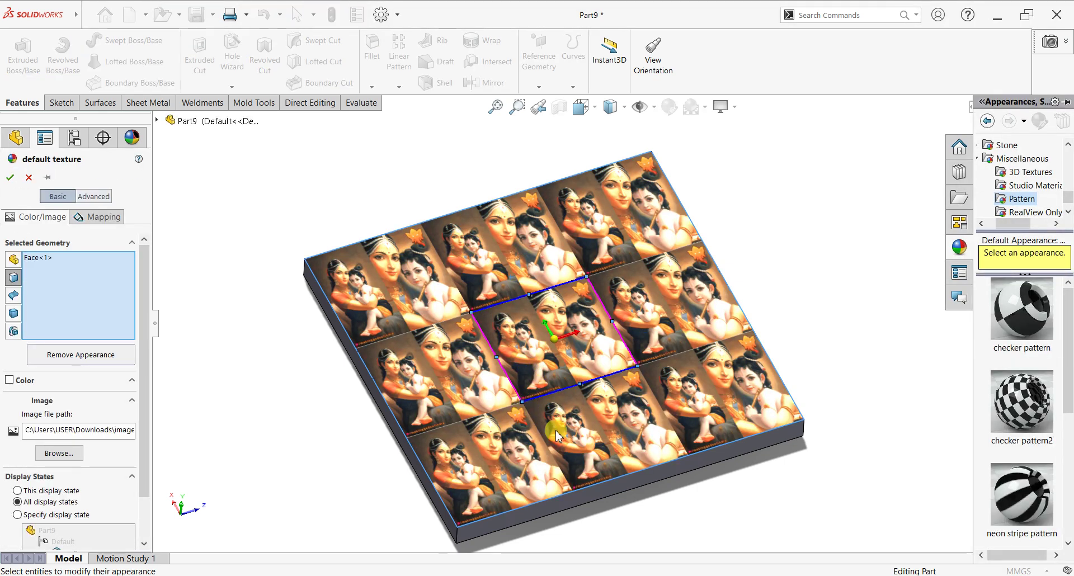
# Stretch the image mapping into one picture over the whole top face and accept.
pyautogui.hotkey('ctrl', 'Up')
pyautogui.hotkey('ctrl', 'Right')
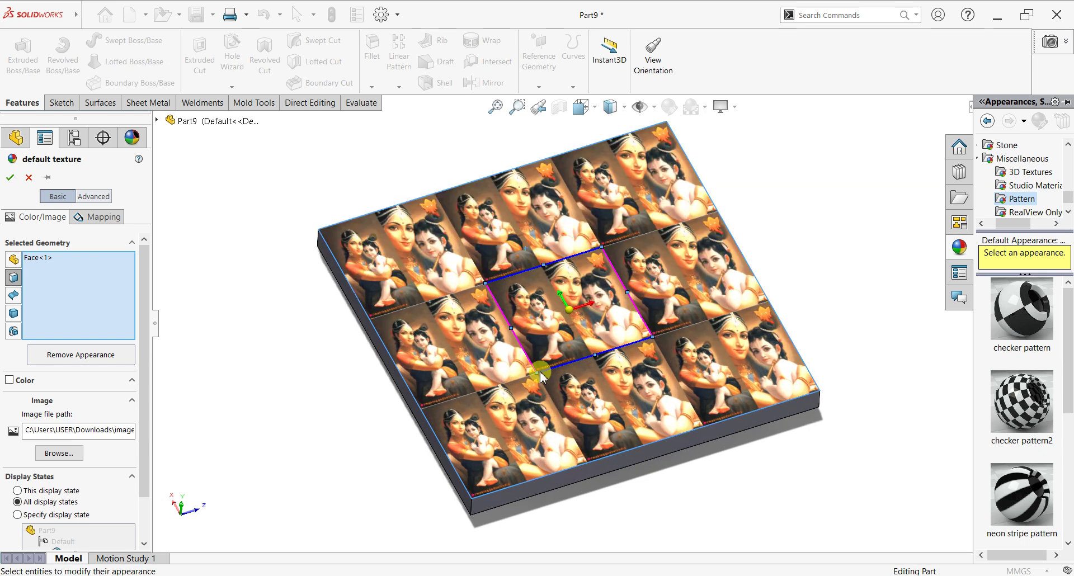
pyautogui.moveTo(537, 378); pyautogui.dragTo(487, 510)
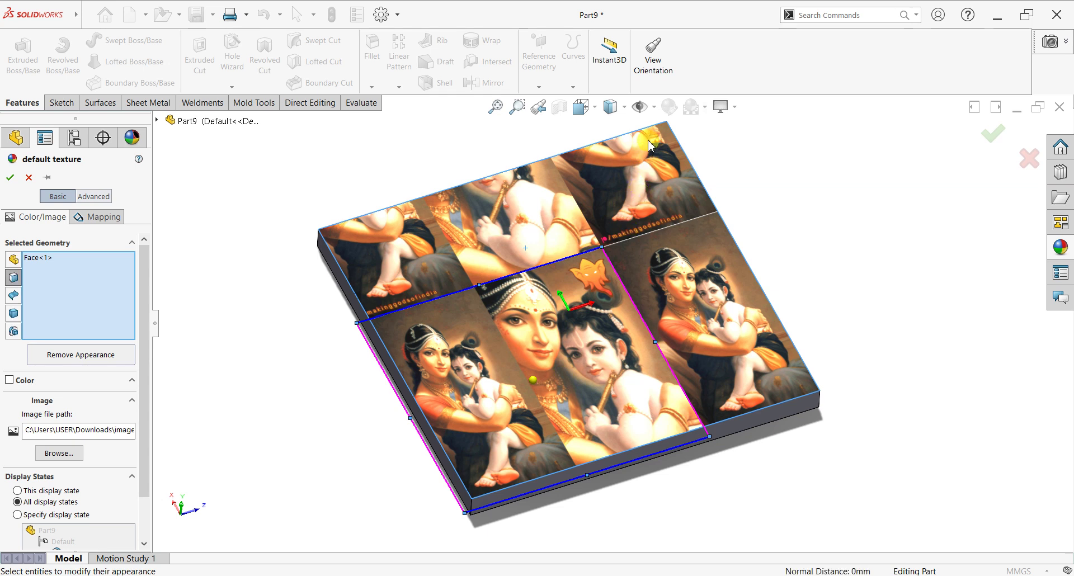
pyautogui.moveTo(602, 250); pyautogui.dragTo(675, 133)
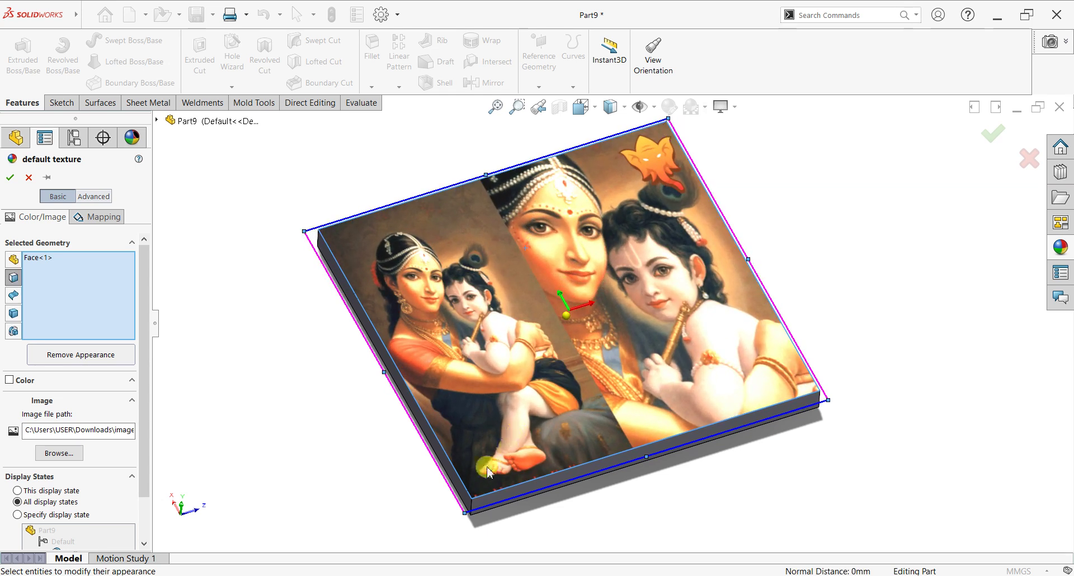
pyautogui.moveTo(464, 518); pyautogui.dragTo(464, 523)
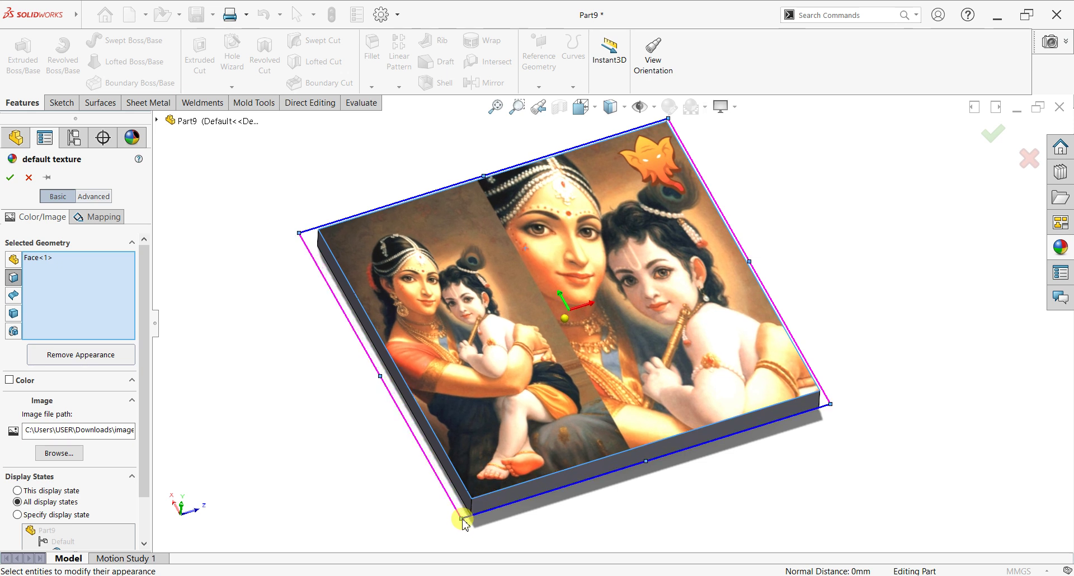
pyautogui.moveTo(817, 263)
pyautogui.mouseDown(button='middle')
pyautogui.moveTo(777, 275)
pyautogui.moveTo(791, 307)
pyautogui.moveTo(809, 288)
pyautogui.moveTo(794, 242)
pyautogui.moveTo(789, 264)
pyautogui.mouseUp(button='middle')
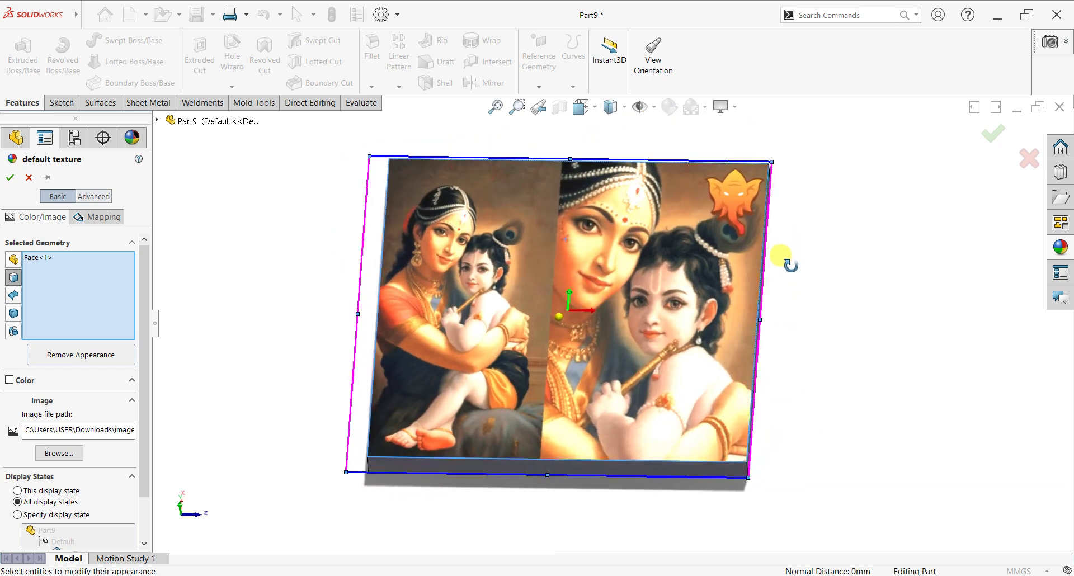
pyautogui.click(9, 179)
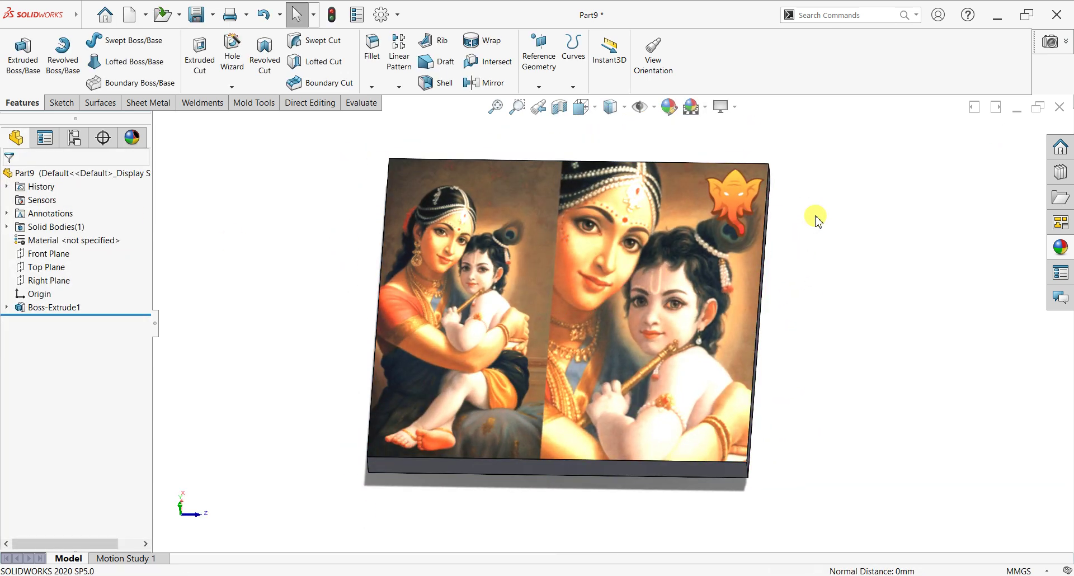
# Expand Solid Bodies(1) and select the Boss-Extrude1 plate body.
pyautogui.moveTo(817, 220)
pyautogui.mouseDown(button='middle')
pyautogui.moveTo(768, 233)
pyautogui.moveTo(719, 283)
pyautogui.moveTo(811, 233)
pyautogui.moveTo(859, 228)
pyautogui.moveTo(880, 186)
pyautogui.moveTo(859, 272)
pyautogui.mouseUp(button='middle')
pyautogui.scroll(3, 856, 280)
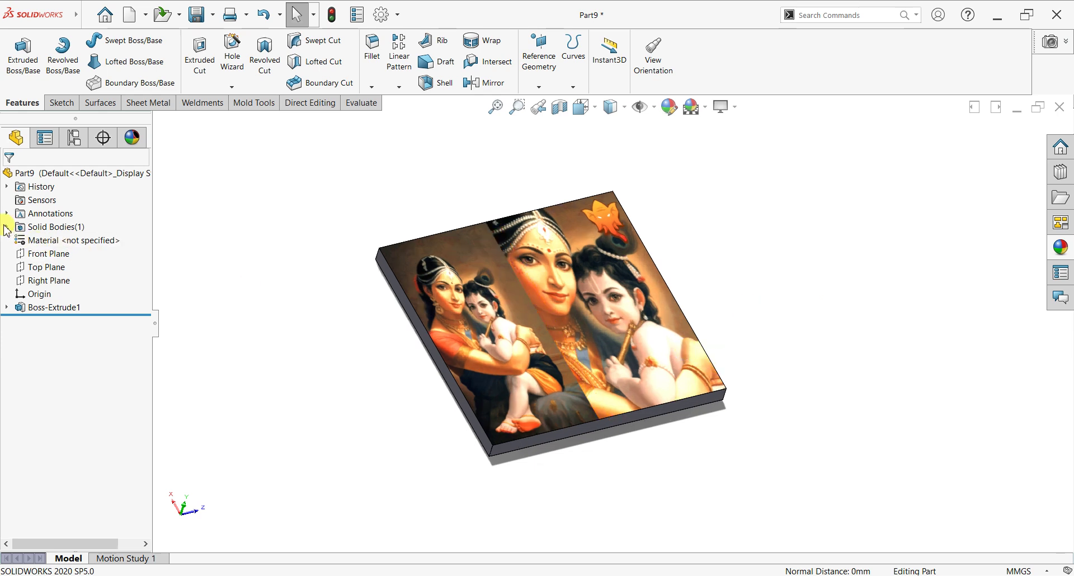
pyautogui.click(7, 227)
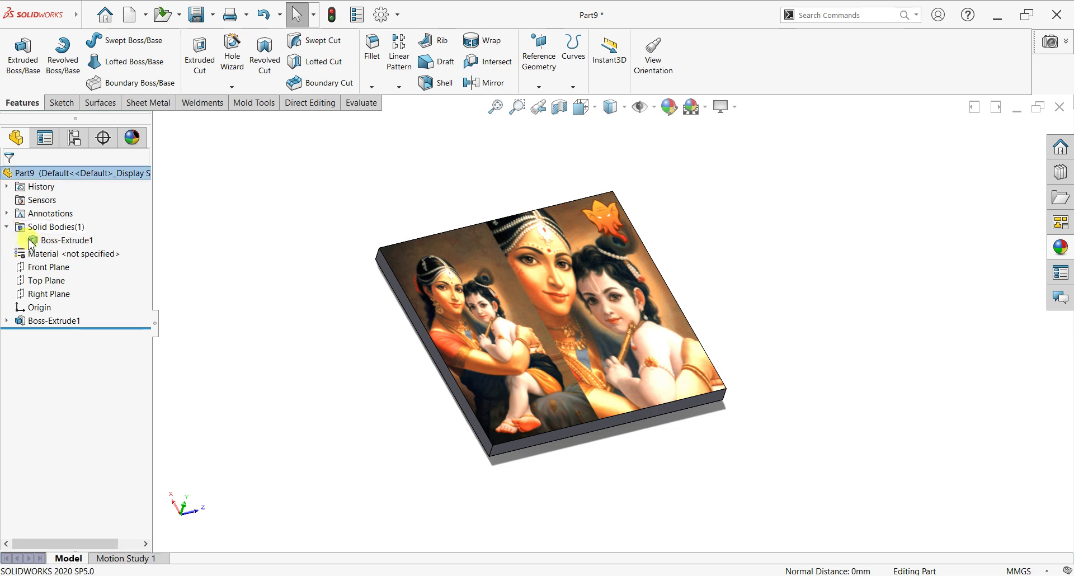
pyautogui.click(47, 242)
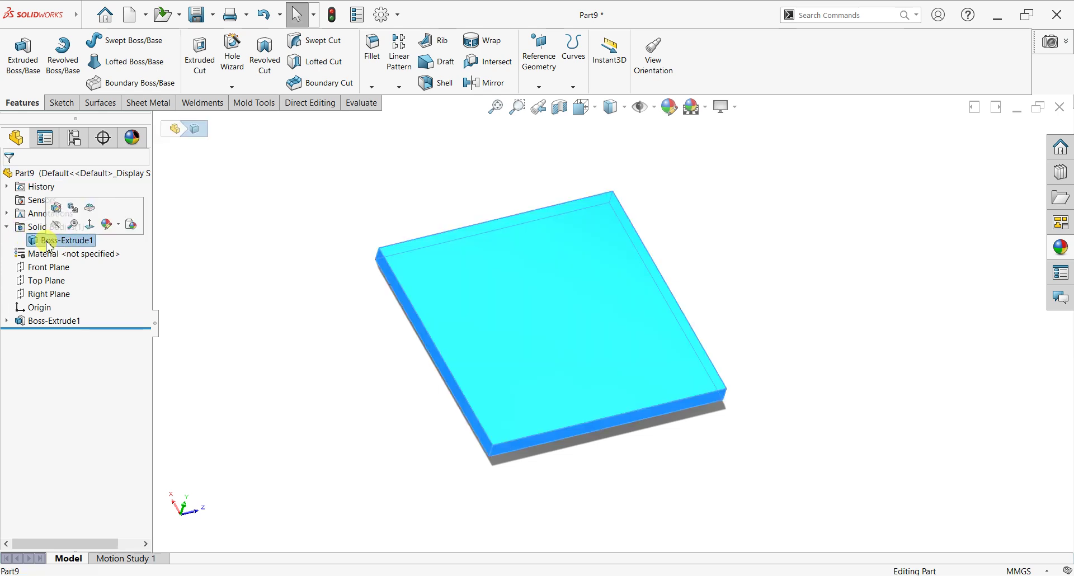
# Start a 3D Texture from the applied image with 85.7% texture refinement.
pyautogui.click(90, 209)
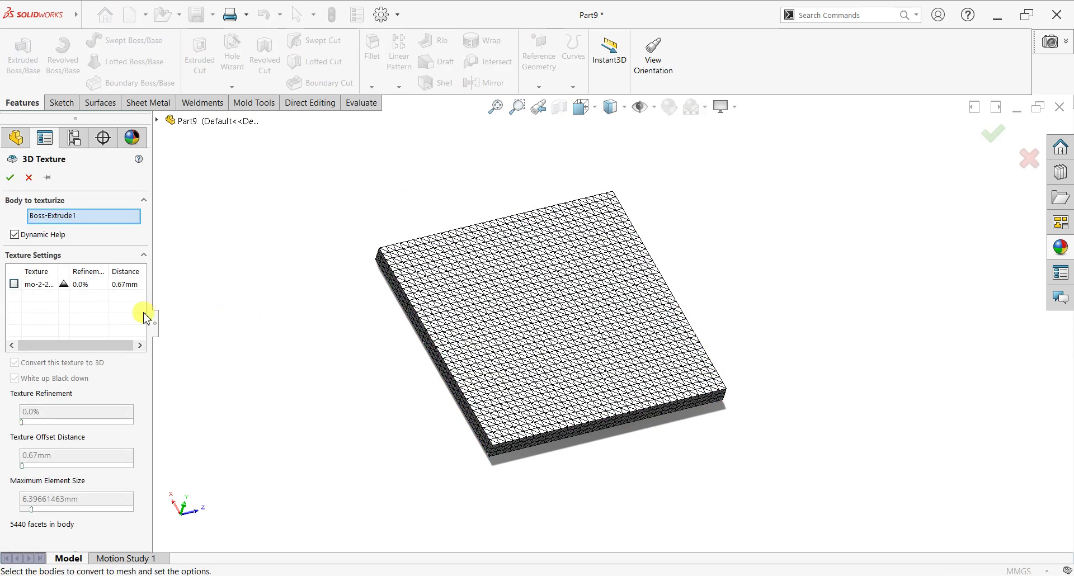
pyautogui.click(13, 284)
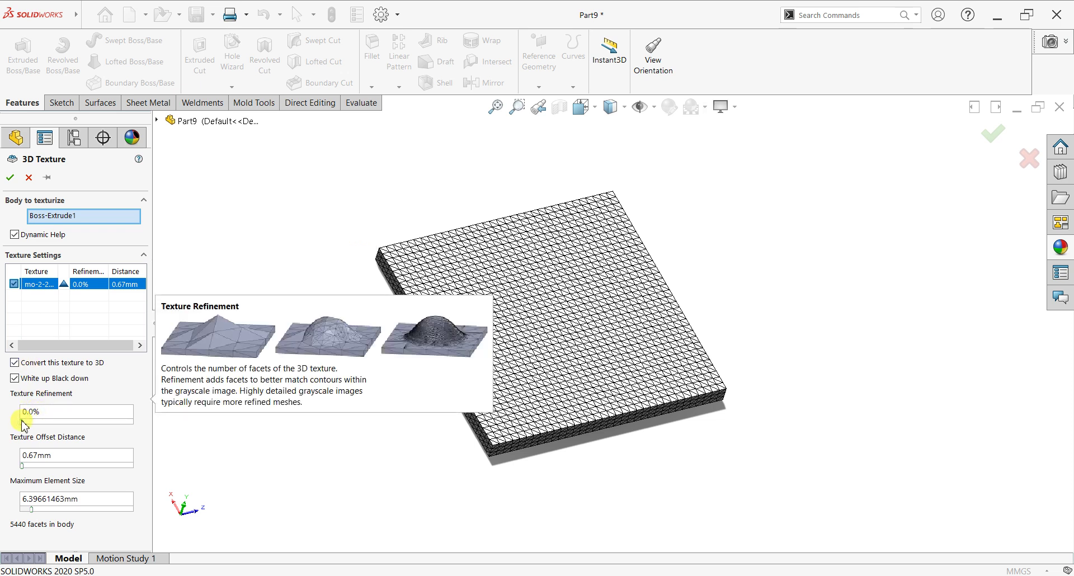
pyautogui.moveTo(22, 421); pyautogui.dragTo(41, 421)
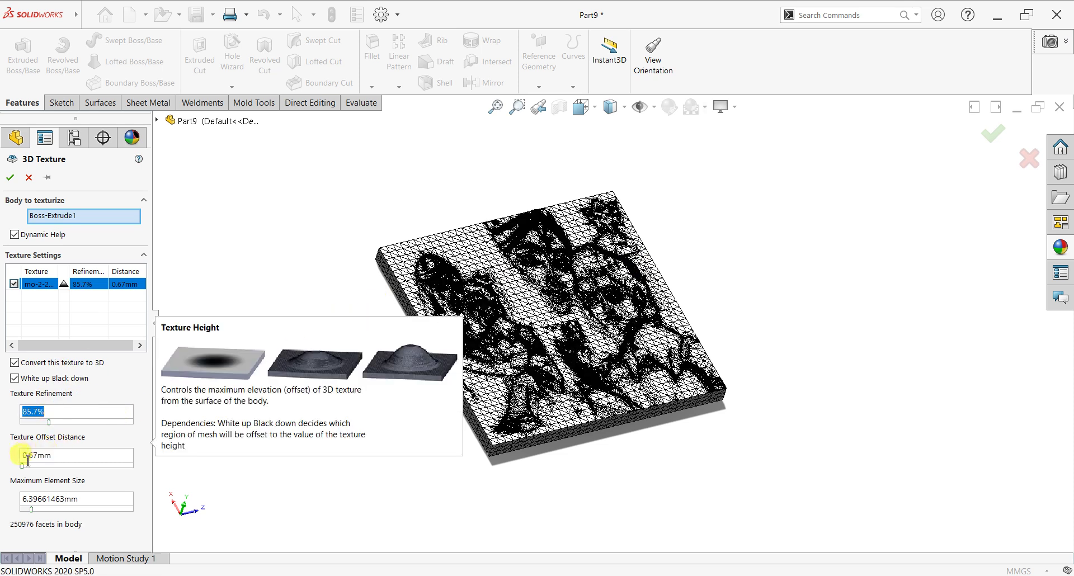
# Set offset distance to 9.09 mm, reduce maximum element size to about 3.9 mm, and confirm.
pyautogui.moveTo(22, 465); pyautogui.dragTo(34, 466)
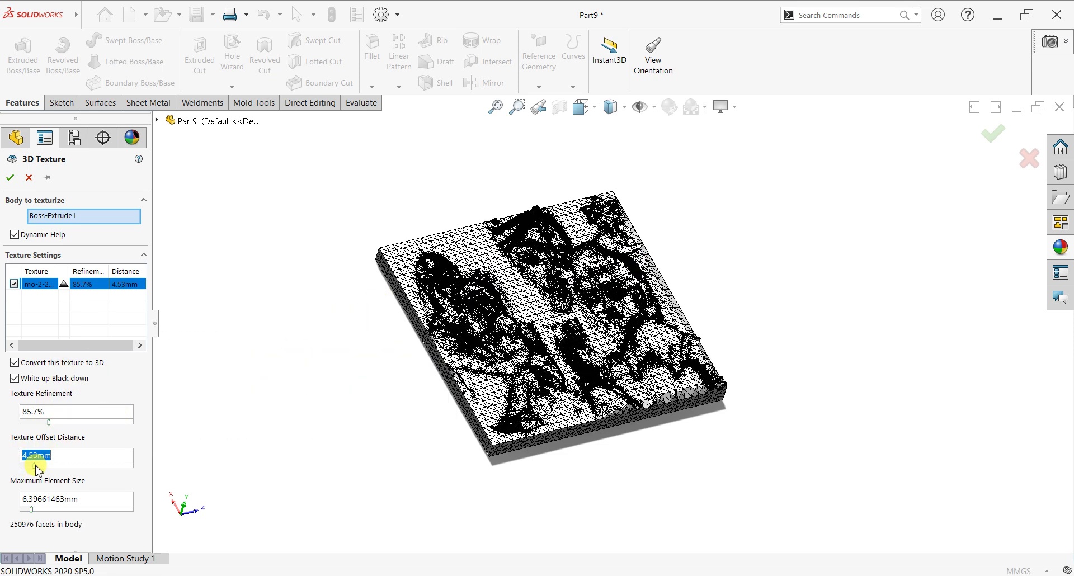
pyautogui.moveTo(770, 358)
pyautogui.mouseDown(button='middle')
pyautogui.moveTo(683, 377)
pyautogui.moveTo(678, 305)
pyautogui.moveTo(507, 339)
pyautogui.mouseUp(button='middle')
pyautogui.scroll(-2, 506, 341)
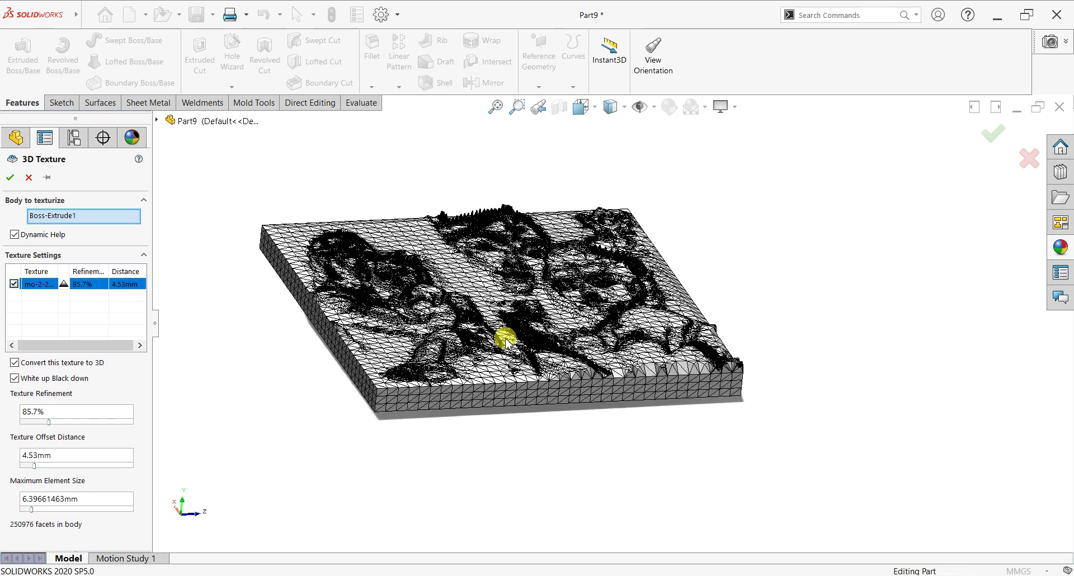
pyautogui.moveTo(35, 466); pyautogui.dragTo(50, 469)
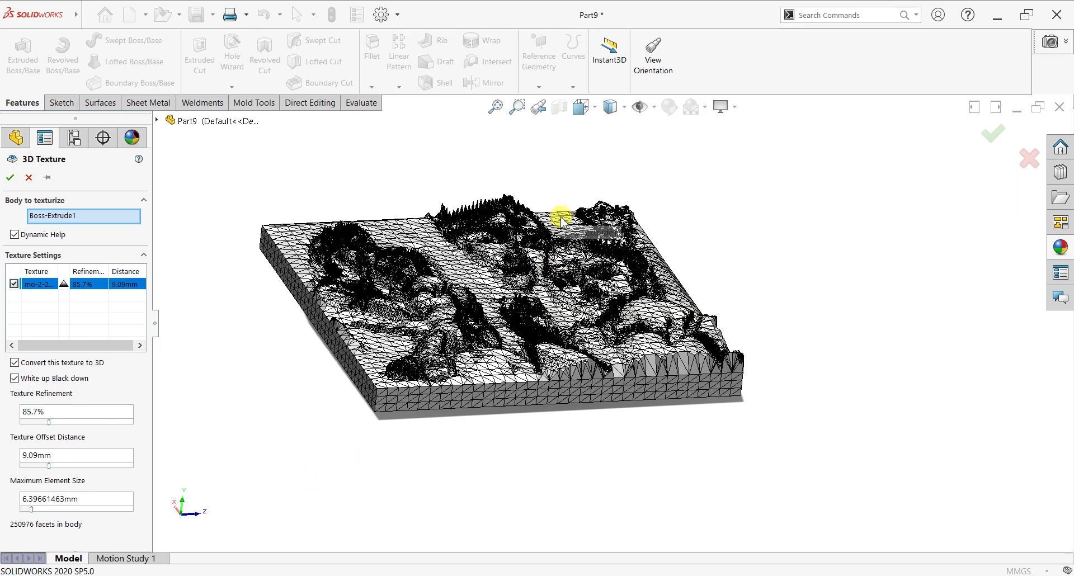
pyautogui.click(32, 511)
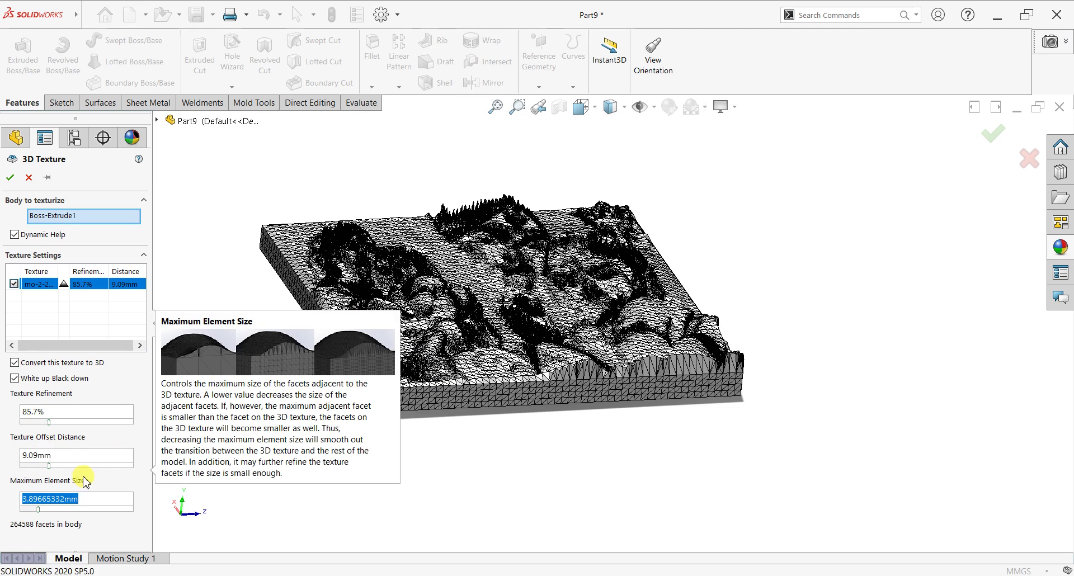
pyautogui.click(10, 179)
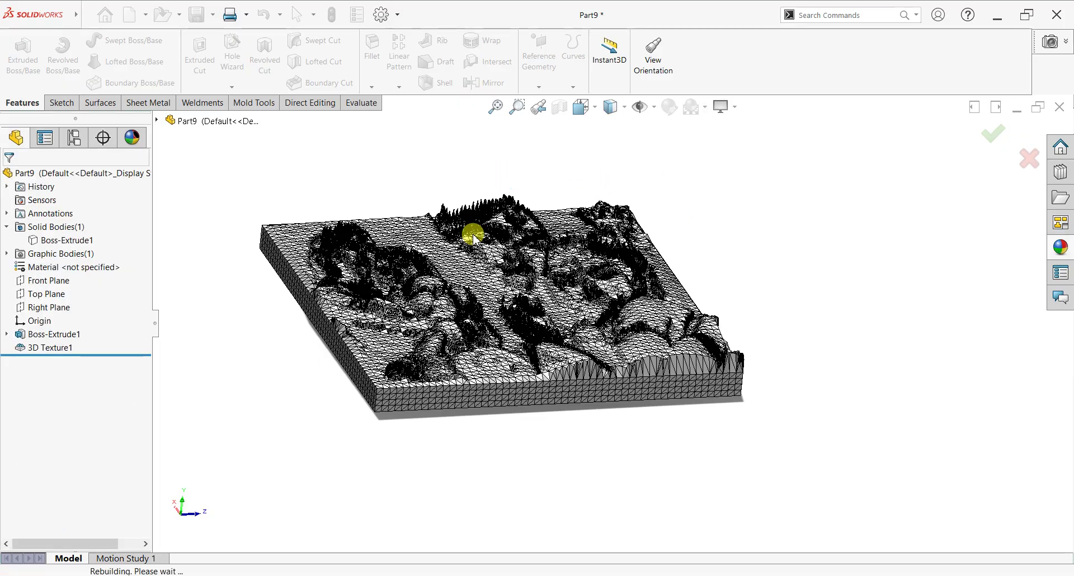
pyautogui.moveTo(756, 241)
pyautogui.mouseDown(button='middle')
pyautogui.moveTo(738, 242)
pyautogui.moveTo(707, 324)
pyautogui.moveTo(731, 383)
pyautogui.moveTo(727, 412)
pyautogui.moveTo(684, 304)
pyautogui.mouseUp(button='middle')
pyautogui.scroll(-2, 565, 254)
pyautogui.scroll(-2, 573, 261)
pyautogui.scroll(-2, 577, 278)
pyautogui.moveTo(576, 278)
pyautogui.mouseDown(button='middle')
pyautogui.moveTo(601, 328)
pyautogui.moveTo(594, 295)
pyautogui.moveTo(607, 295)
pyautogui.moveTo(638, 223)
pyautogui.moveTo(659, 221)
pyautogui.mouseUp(button='middle')
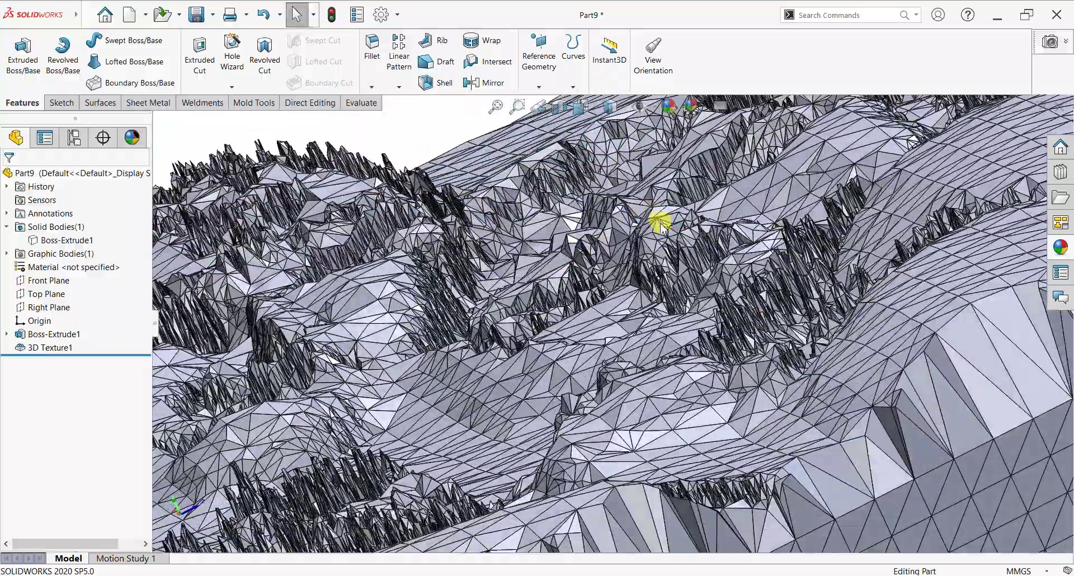
pyautogui.scroll(5, 644, 280)
pyautogui.scroll(2, 614, 356)
pyautogui.moveTo(604, 380)
pyautogui.mouseDown(button='middle')
pyautogui.moveTo(643, 355)
pyautogui.moveTo(662, 323)
pyautogui.moveTo(590, 324)
pyautogui.moveTo(586, 377)
pyautogui.moveTo(549, 168)
pyautogui.mouseUp(button='middle')
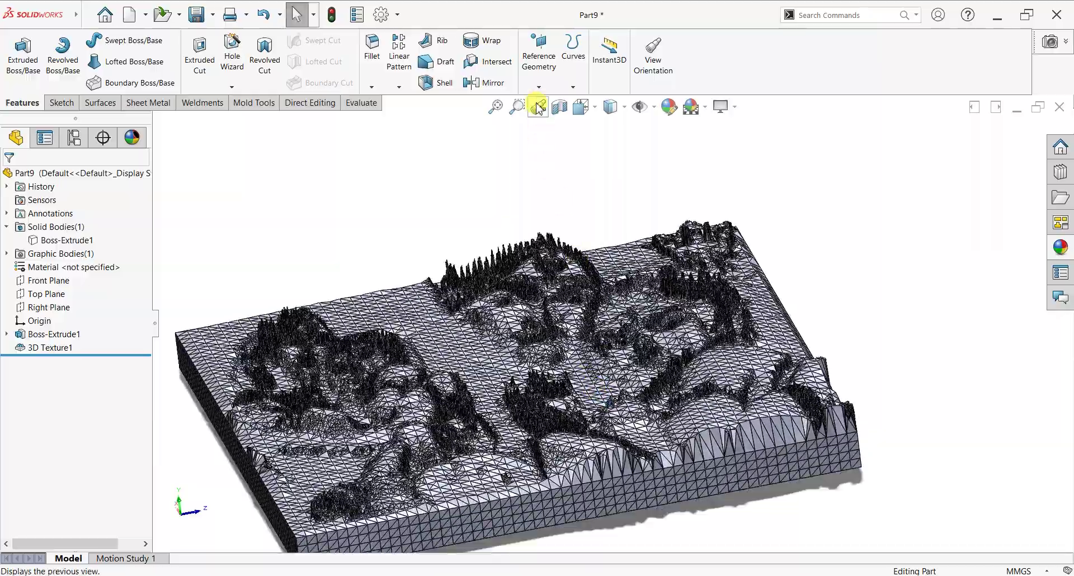
pyautogui.click(539, 108)
pyautogui.moveTo(576, 264)
pyautogui.mouseDown(button='middle')
pyautogui.moveTo(629, 312)
pyautogui.moveTo(658, 294)
pyautogui.moveTo(619, 240)
pyautogui.moveTo(571, 254)
pyautogui.moveTo(576, 331)
pyautogui.mouseUp(button='middle')
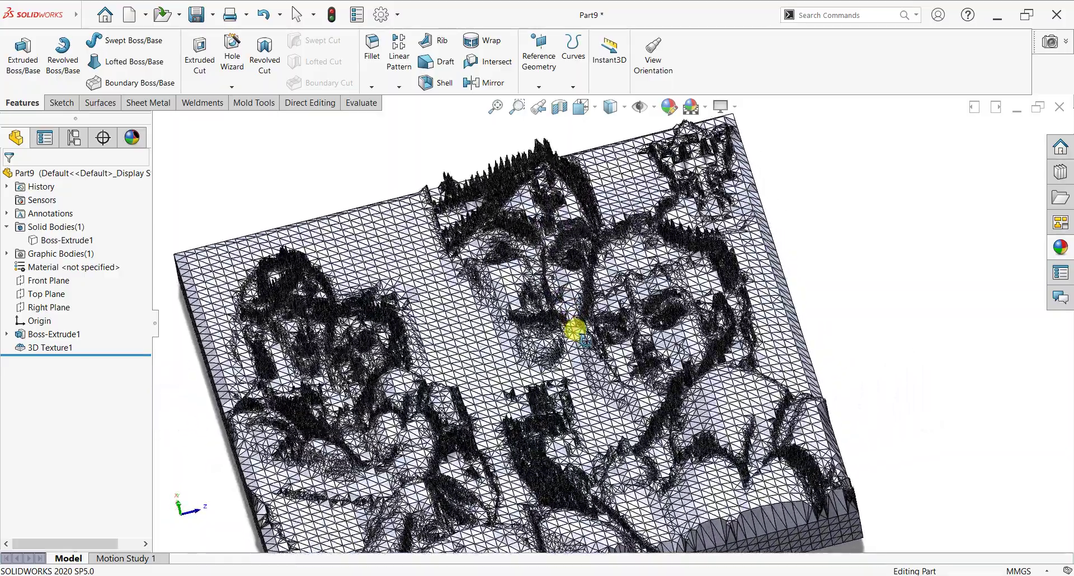
pyautogui.press('space')
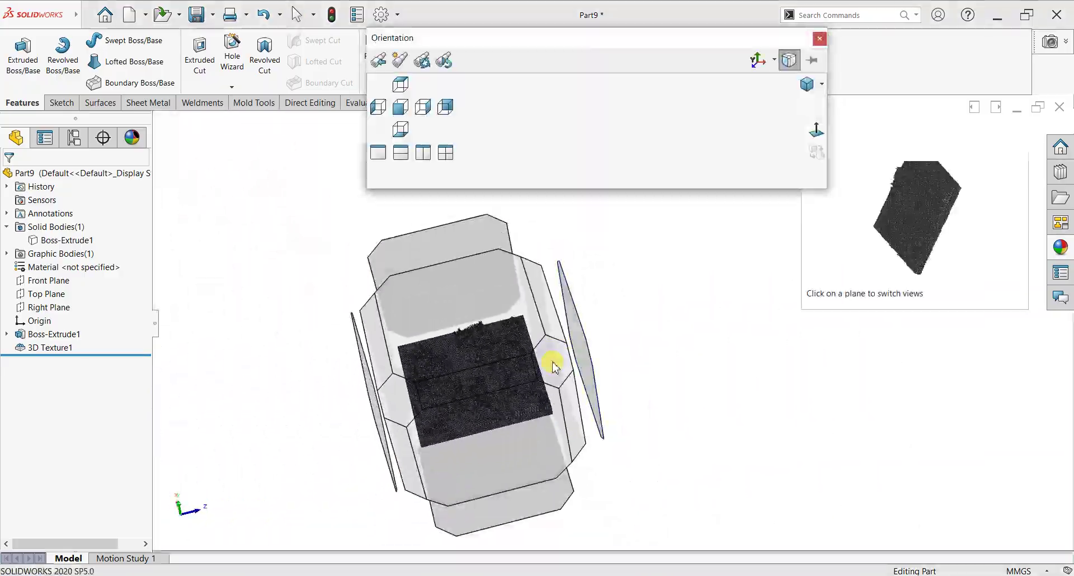
pyautogui.click(548, 361)
pyautogui.moveTo(557, 352)
pyautogui.mouseDown(button='middle')
pyautogui.moveTo(667, 206)
pyautogui.moveTo(571, 154)
pyautogui.moveTo(503, 248)
pyautogui.moveTo(515, 298)
pyautogui.moveTo(523, 233)
pyautogui.moveTo(571, 307)
pyautogui.moveTo(549, 343)
pyautogui.moveTo(554, 403)
pyautogui.moveTo(542, 314)
pyautogui.moveTo(556, 269)
pyautogui.mouseUp(button='middle')
pyautogui.scroll(-2, 590, 362)
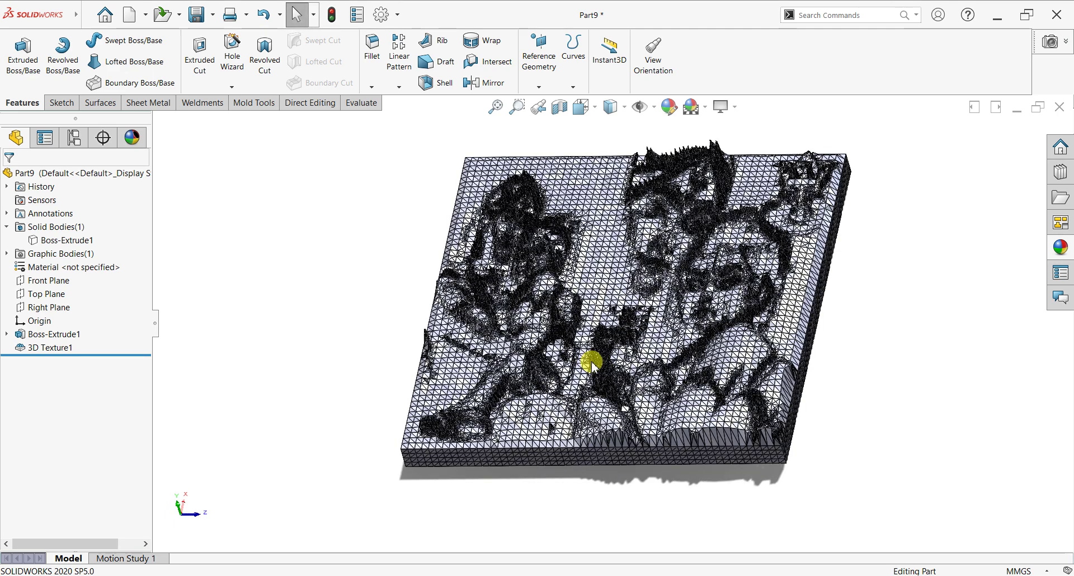
# Edit 3D Texture1 to 75.0% texture refinement, then orbit to inspect the relief.
pyautogui.click(78, 347)
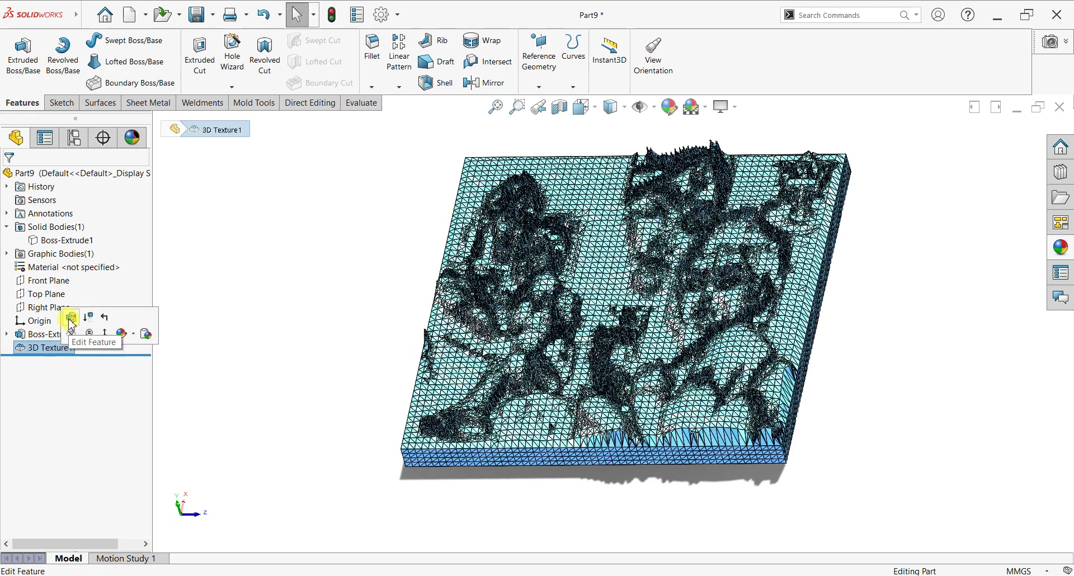
pyautogui.click(294, 295)
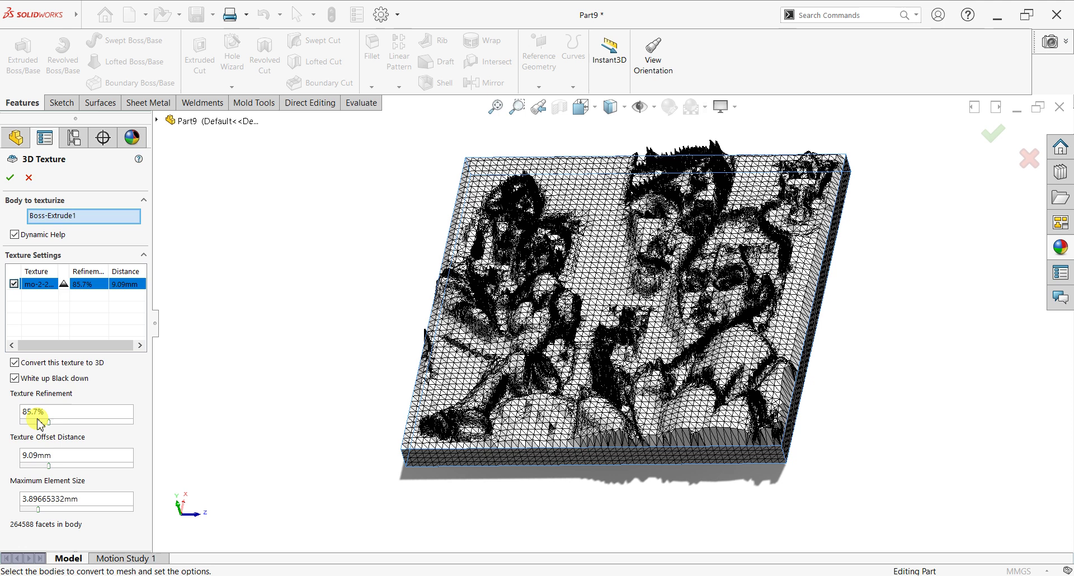
pyautogui.moveTo(76, 416)
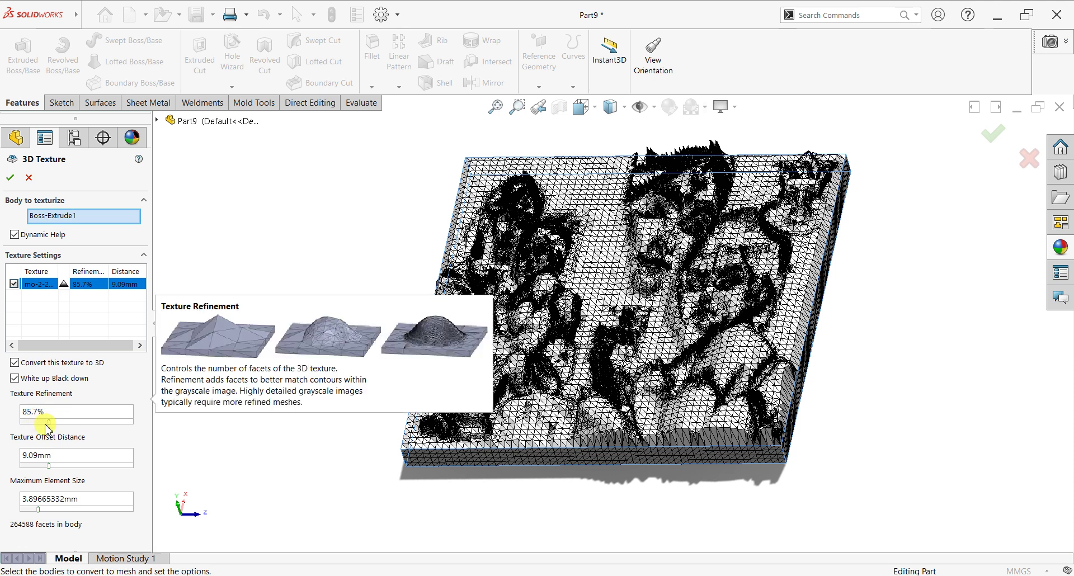
pyautogui.moveTo(49, 424); pyautogui.dragTo(38, 424)
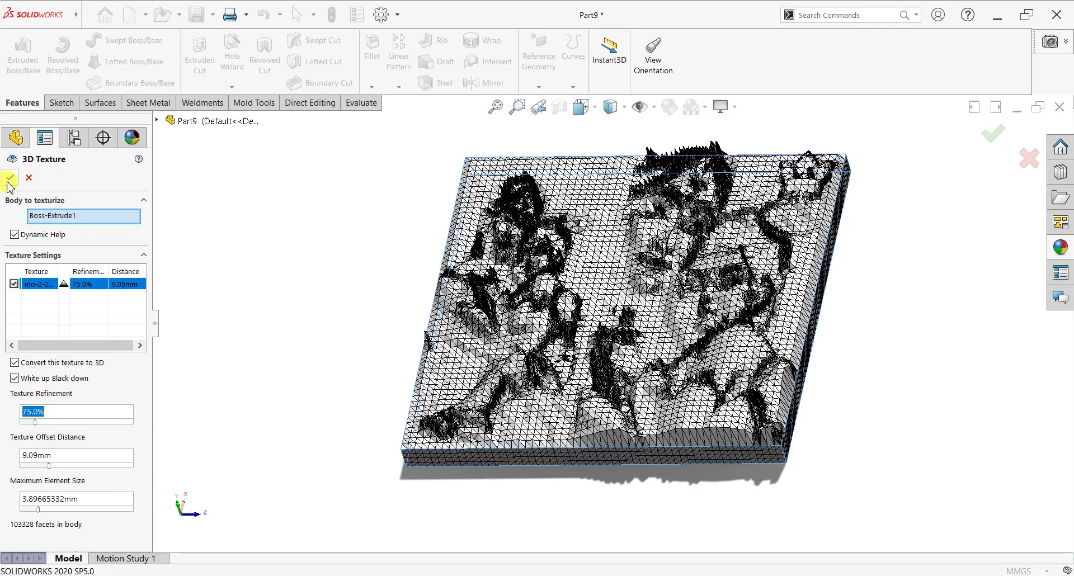
pyautogui.click(10, 178)
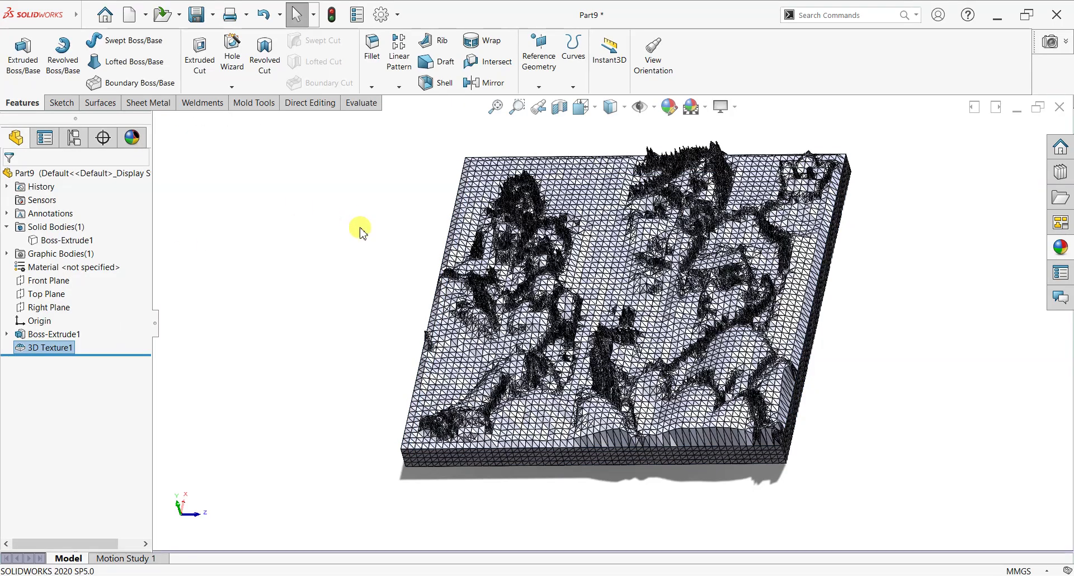
pyautogui.moveTo(454, 290); pyautogui.dragTo(415, 318, button='middle')
pyautogui.moveTo(459, 285)
pyautogui.mouseDown(button='middle')
pyautogui.moveTo(480, 317)
pyautogui.moveTo(444, 401)
pyautogui.moveTo(473, 376)
pyautogui.moveTo(435, 331)
pyautogui.moveTo(482, 261)
pyautogui.moveTo(432, 270)
pyautogui.mouseUp(button='middle')
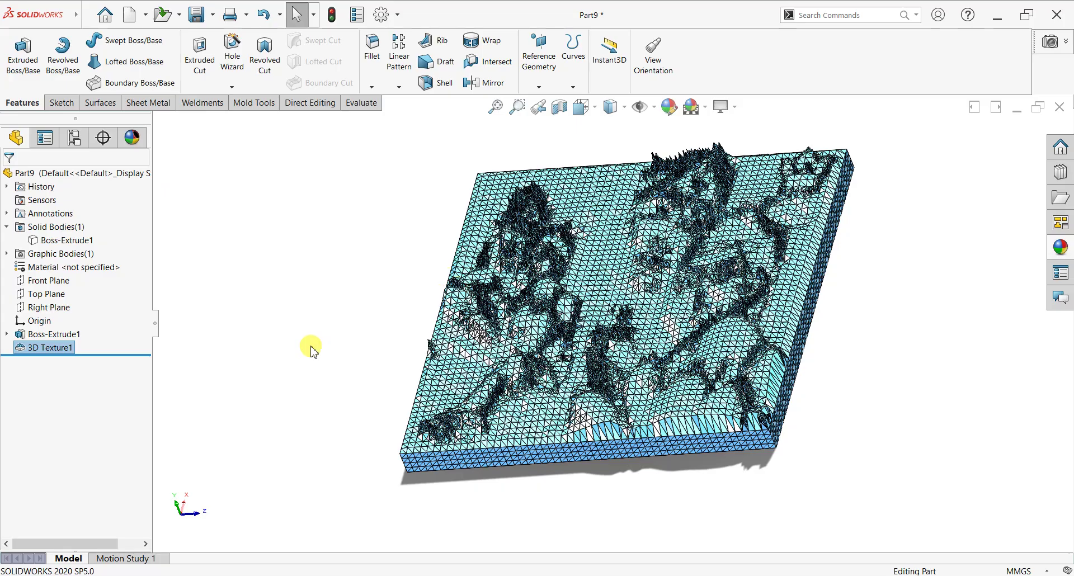